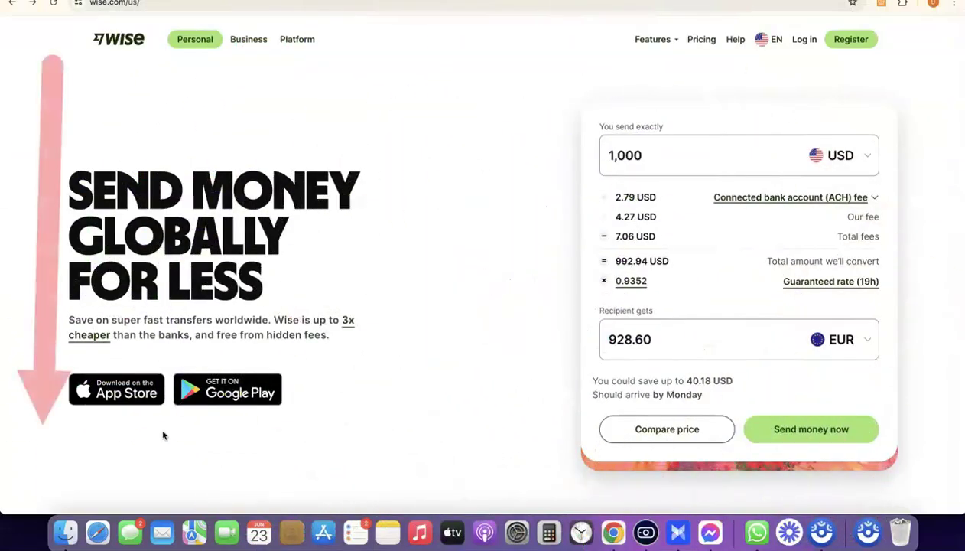
Step: Set the transfer calculator to send exactly 100 USD with GBP British pound as the recipient's currency
left_click(141, 444)
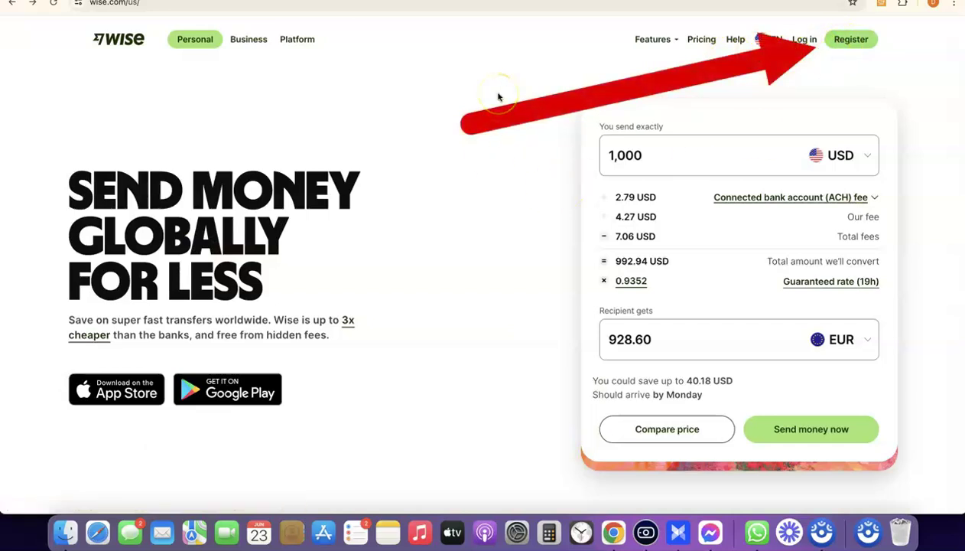
left_click(654, 153)
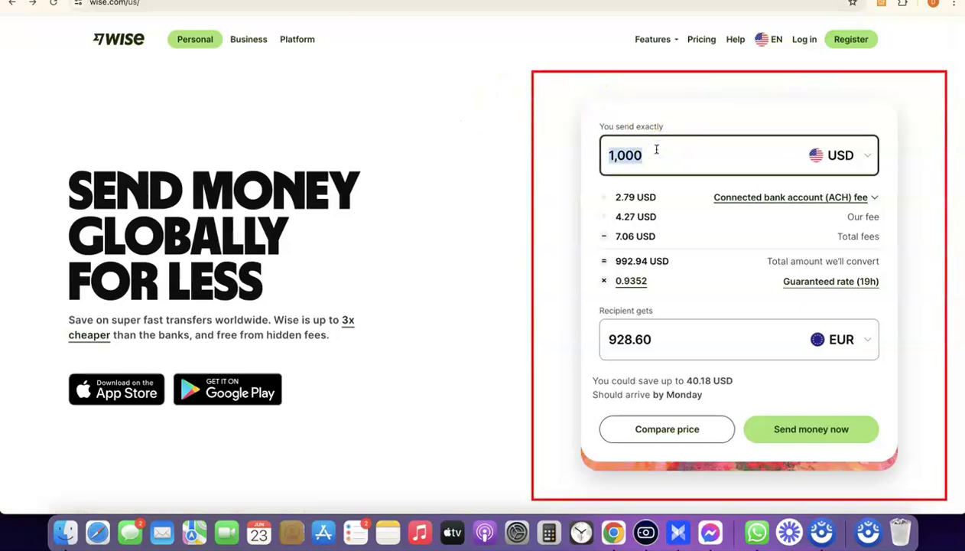
type("100")
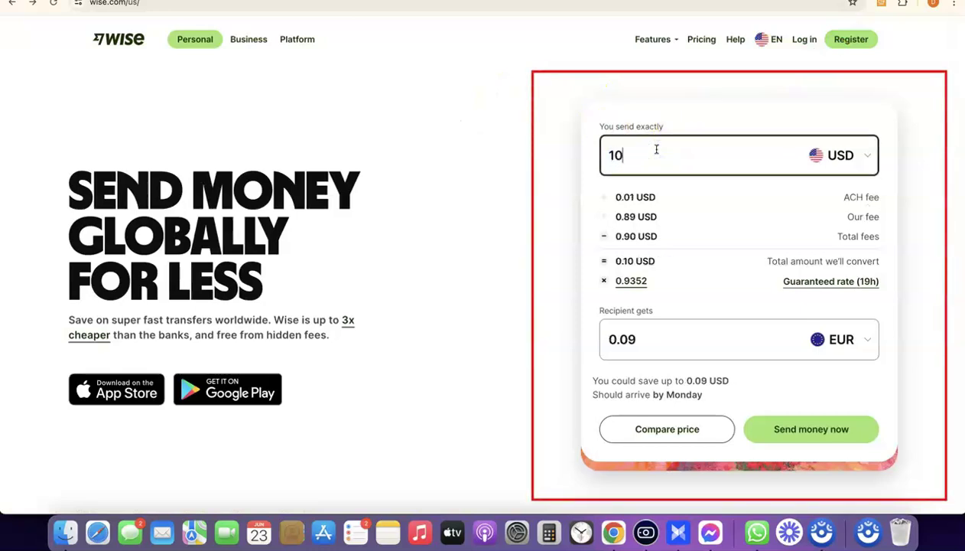
left_click(865, 340)
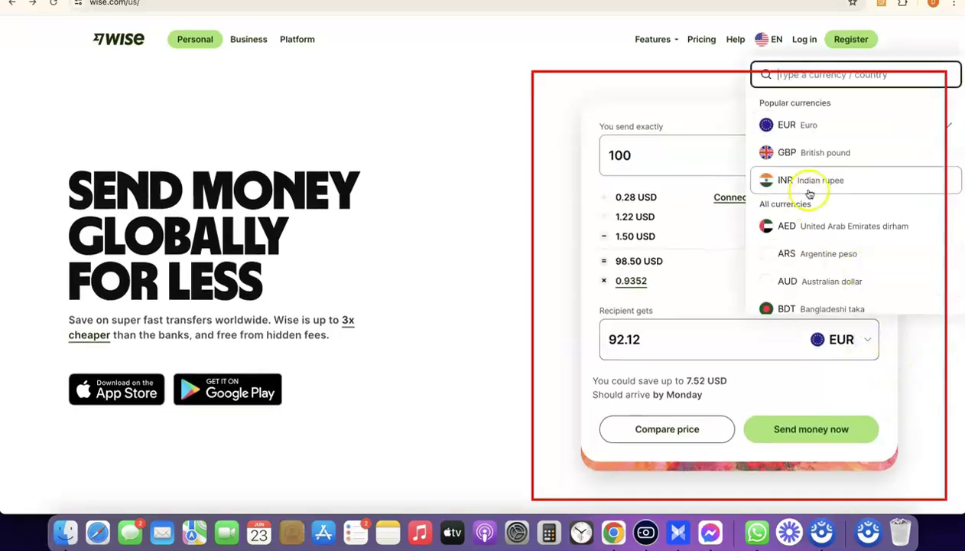
left_click(809, 153)
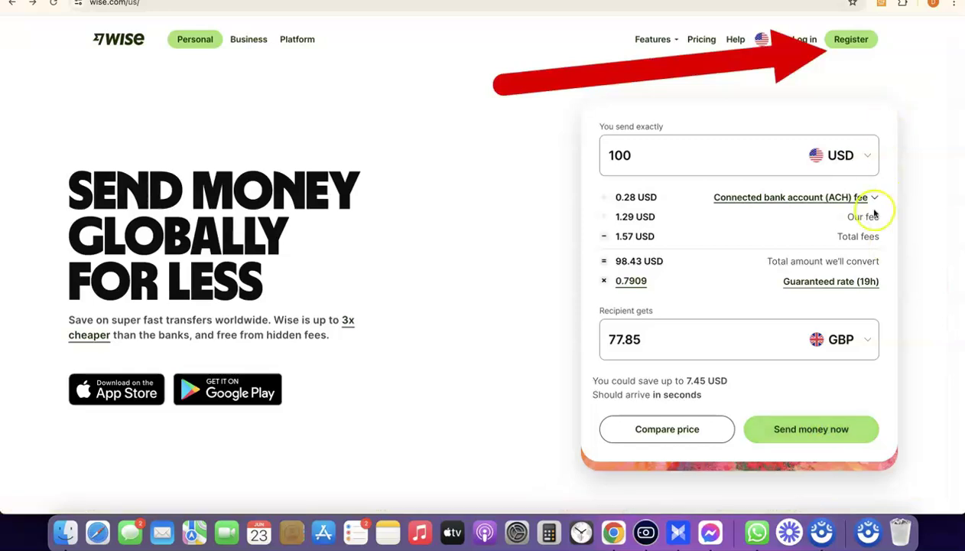
Step: Start registering a new Wise account and submit the email address for it
left_click(848, 42)
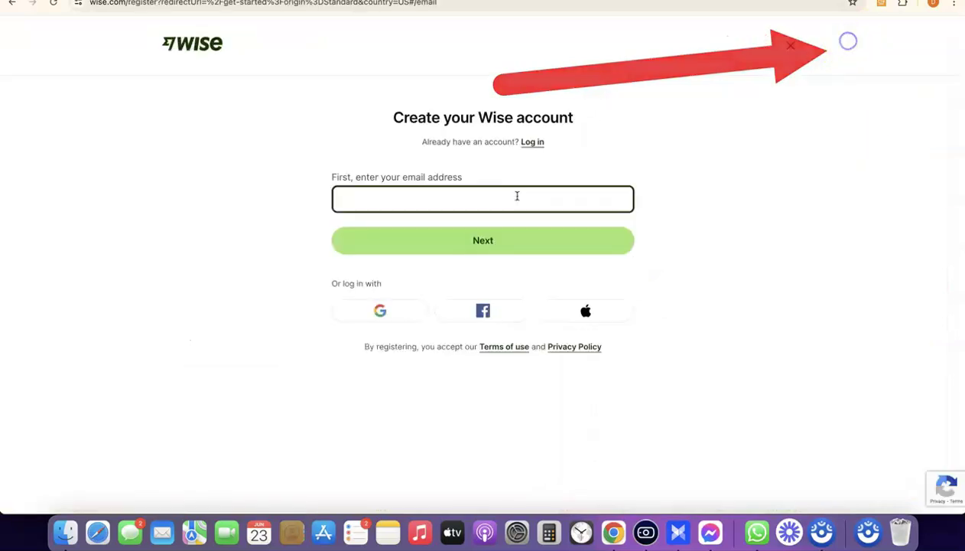
left_click(482, 200)
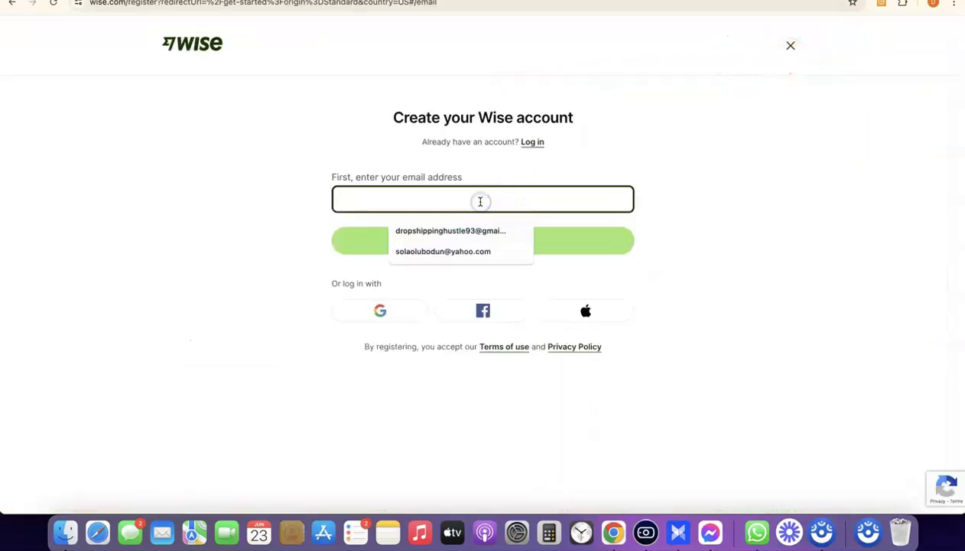
key("Down")
key("Return")
left_click(497, 199)
left_click(658, 217)
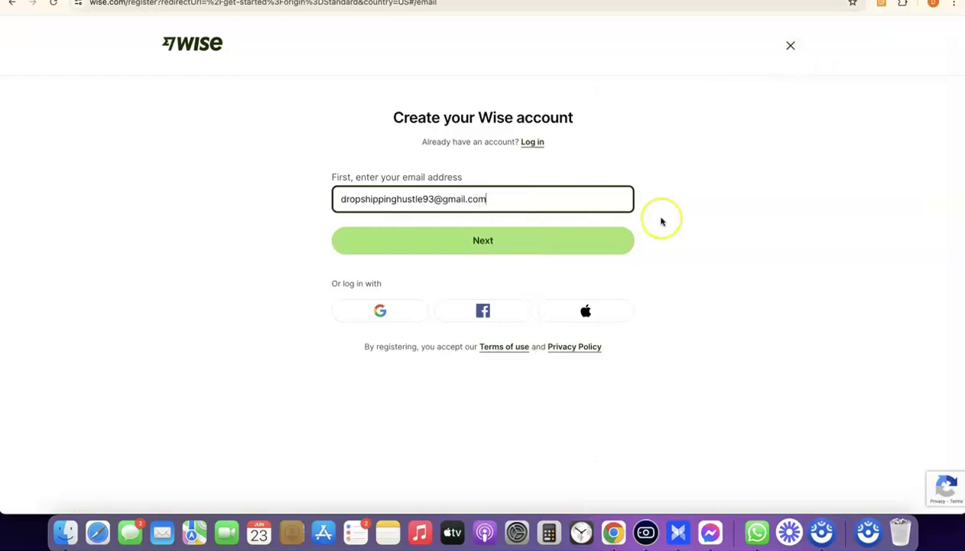
left_click(646, 218)
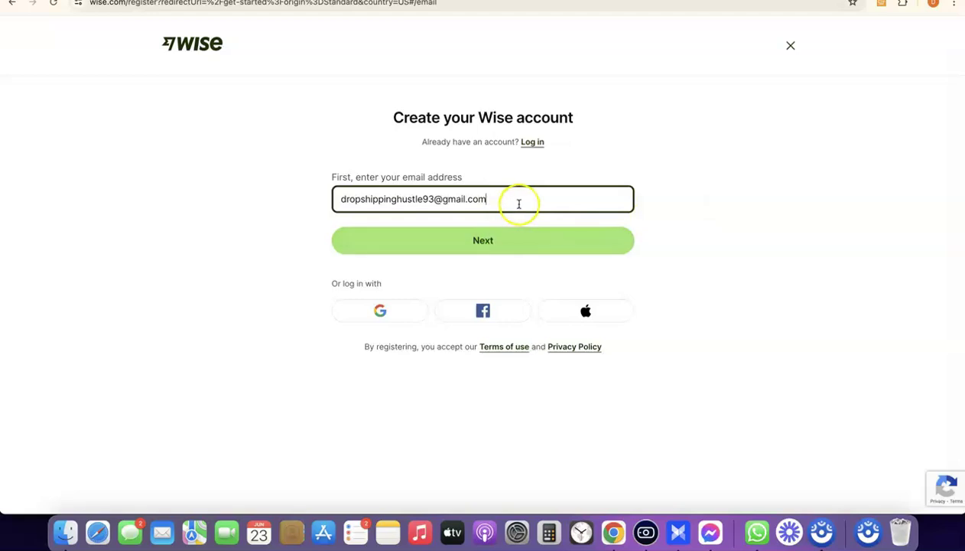
left_click(481, 243)
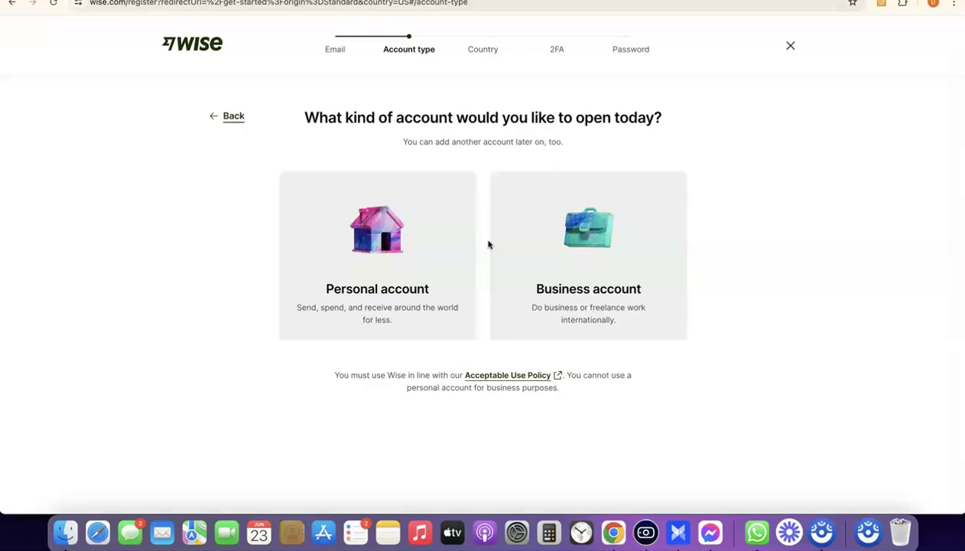
Step: Choose a personal account and submit United States and the home state as the place of residence
left_click(428, 238)
left_click(377, 258)
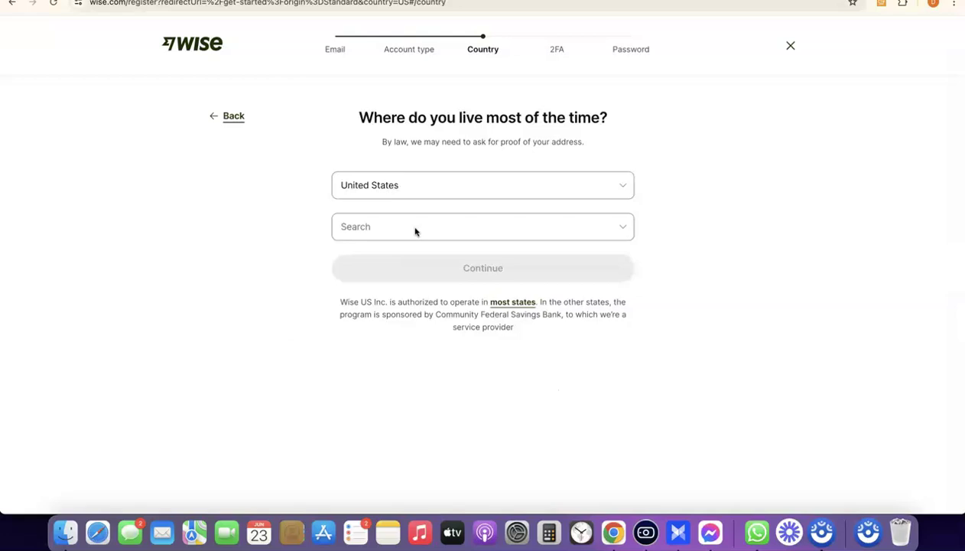
left_click(625, 189)
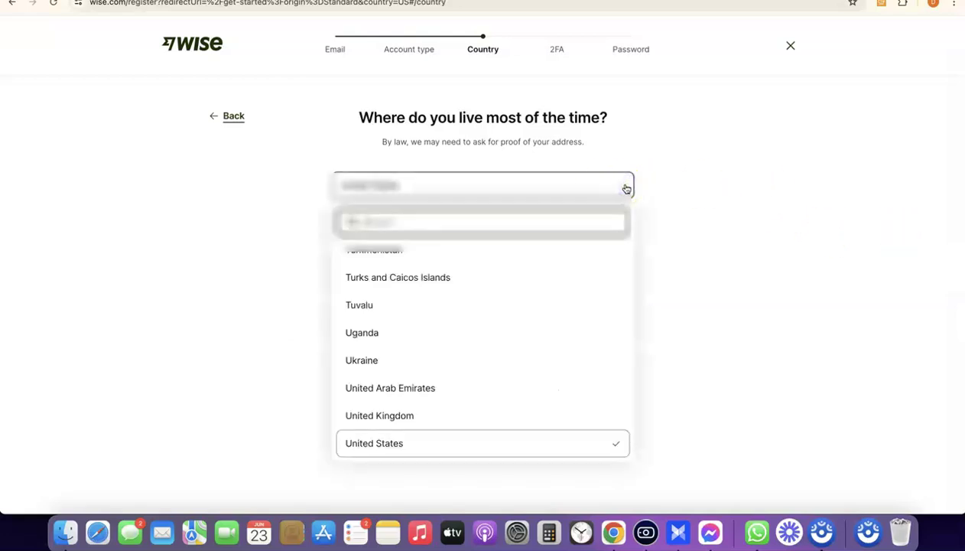
left_click(625, 188)
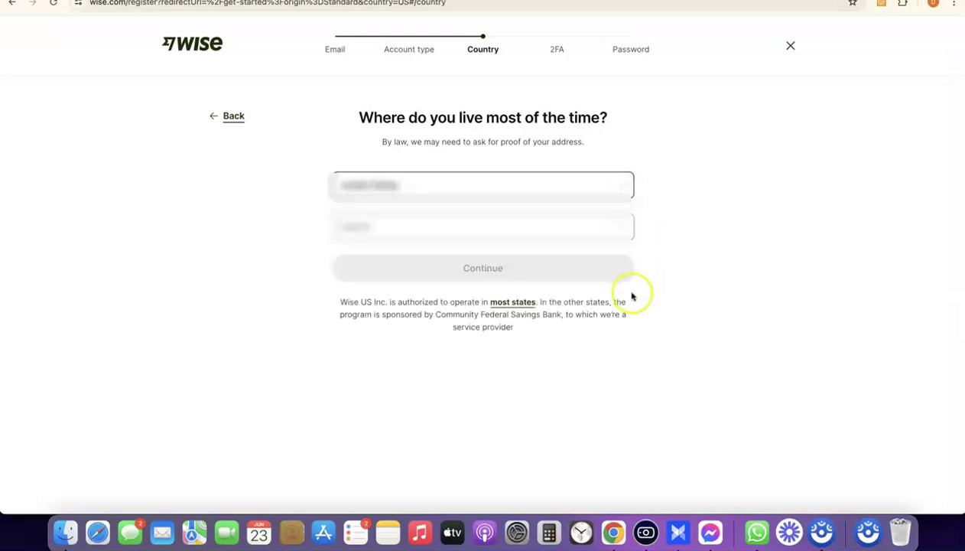
left_click(621, 230)
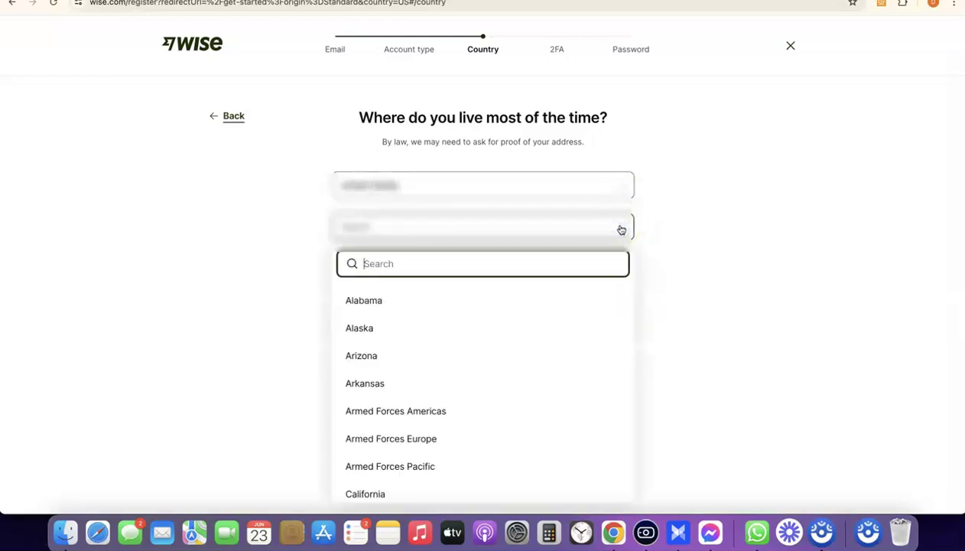
scroll(497, 321, "down", 1)
left_click(431, 267)
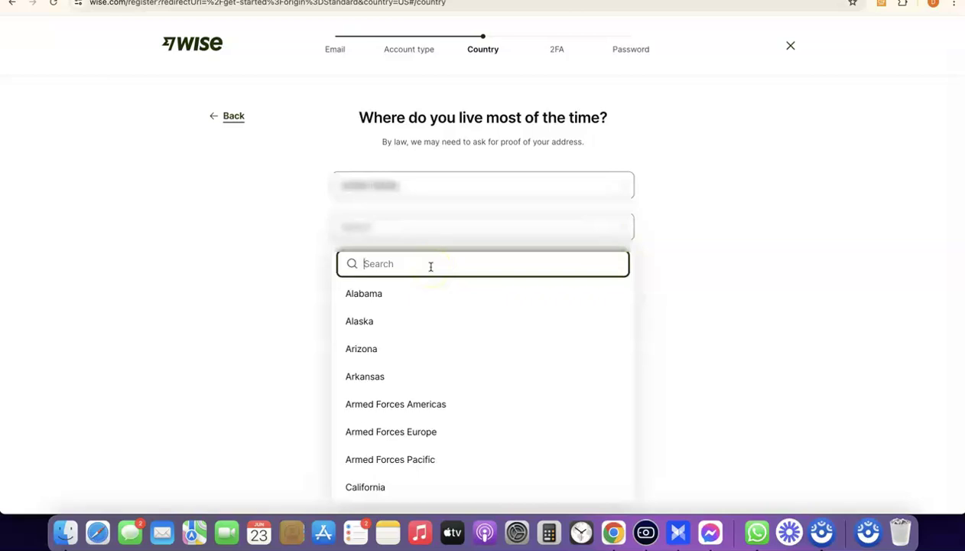
left_click(445, 229)
left_click(486, 277)
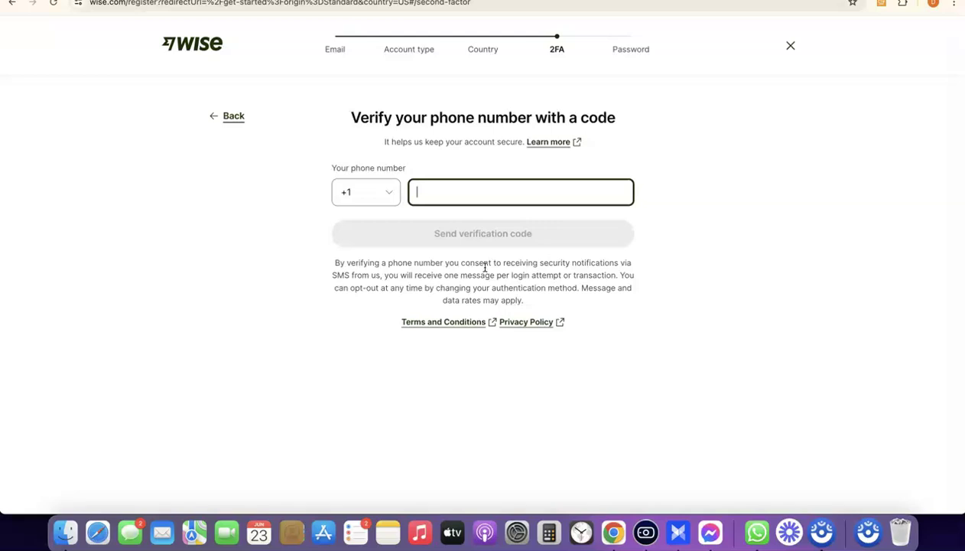
Step: Enter the phone number with the +1 country code and request a verification code for it
left_click(434, 192)
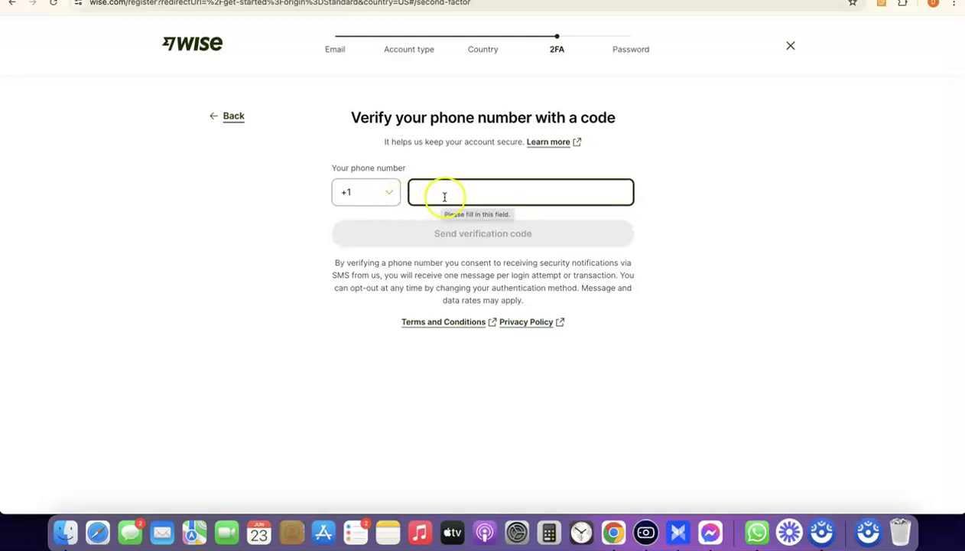
key("super+v")
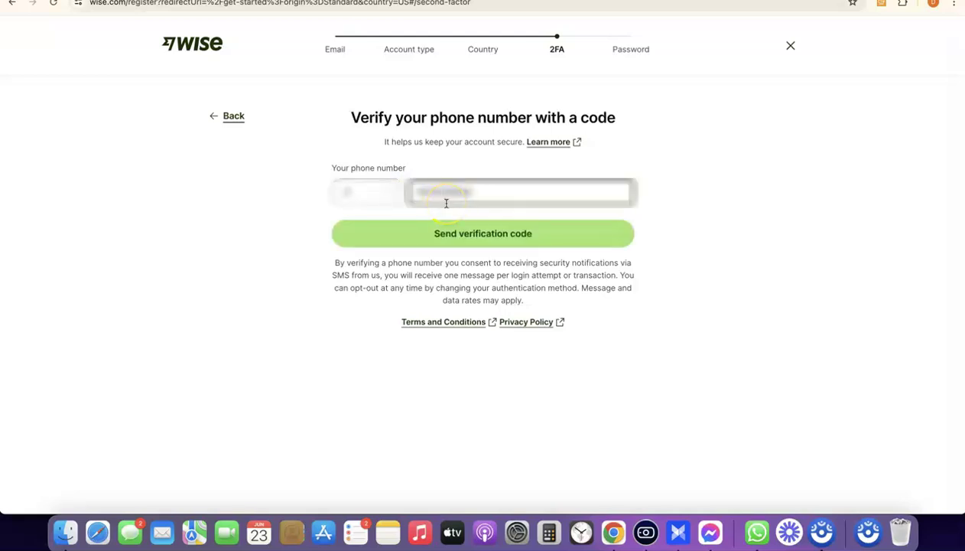
left_click(448, 243)
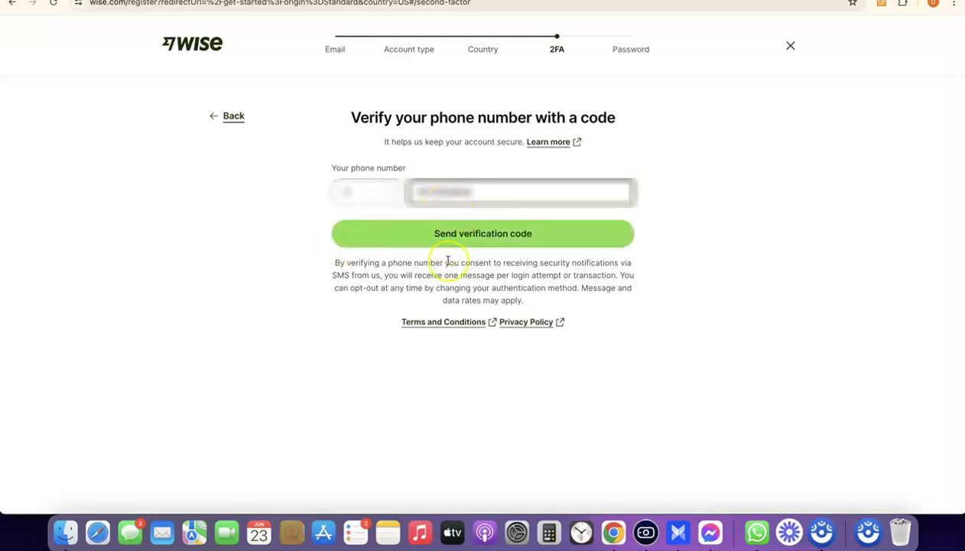
left_click(472, 243)
left_click(455, 233)
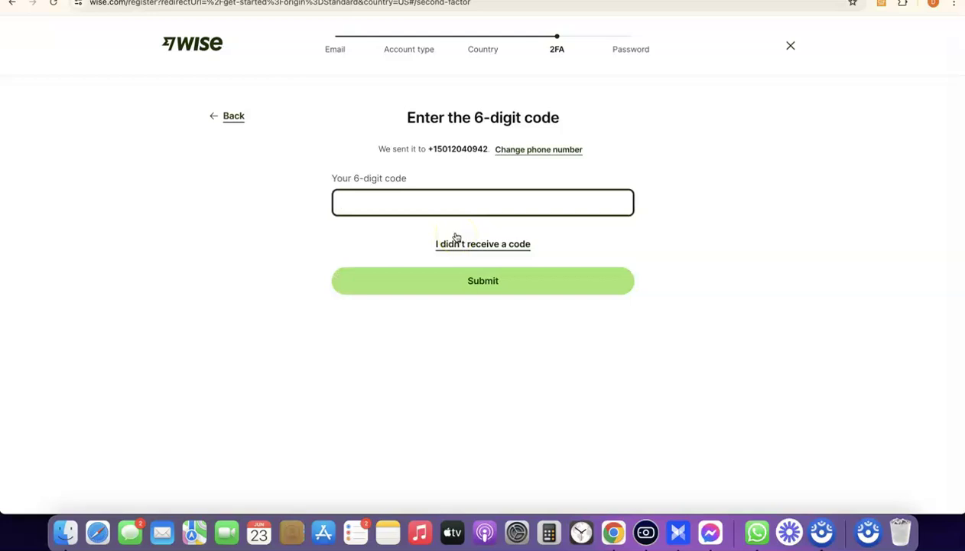
Step: Enter the 6-digit verification code sent to the phone and submit it
left_click(427, 237)
left_click(435, 207)
left_click(433, 213)
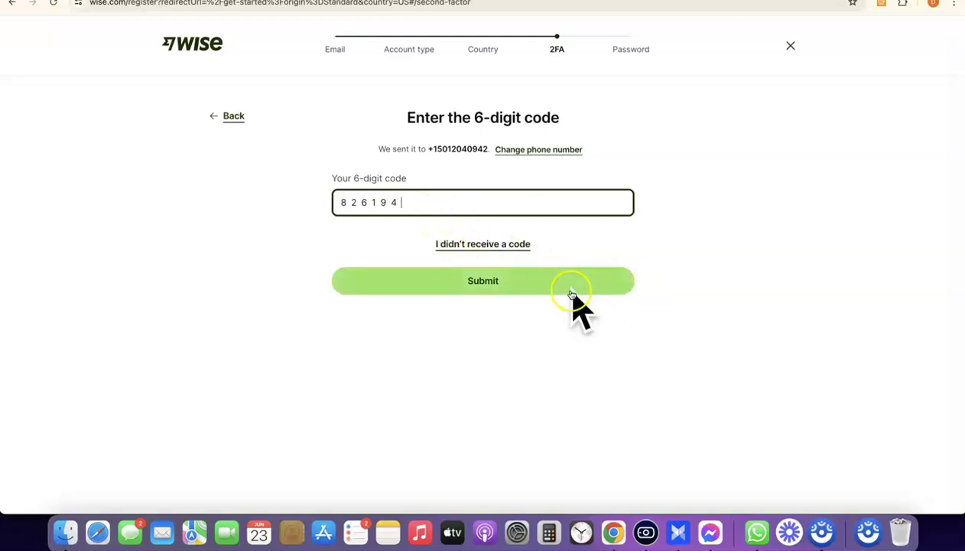
scroll(476, 280, "up", 5)
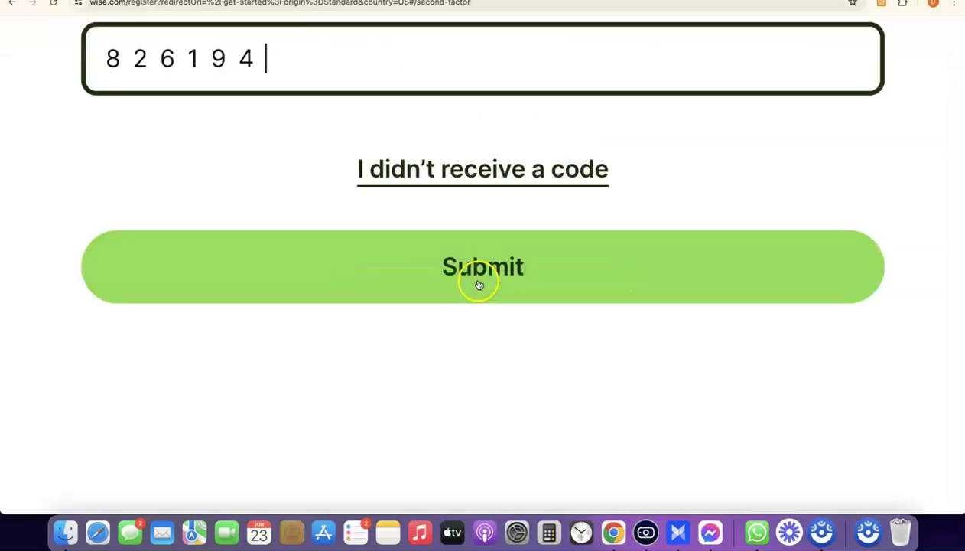
left_click(480, 282)
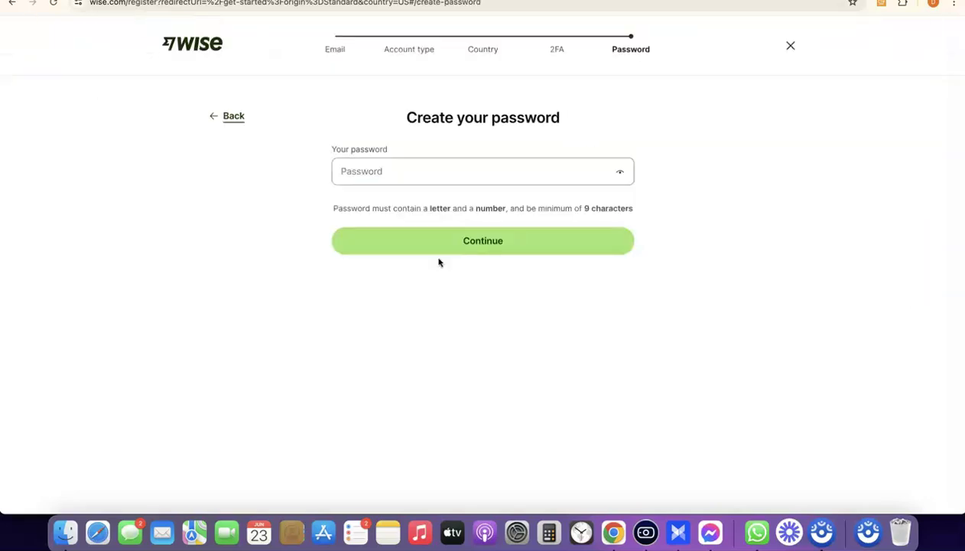
Step: Use the browser's suggested strong password as the account password and continue
left_click(423, 167)
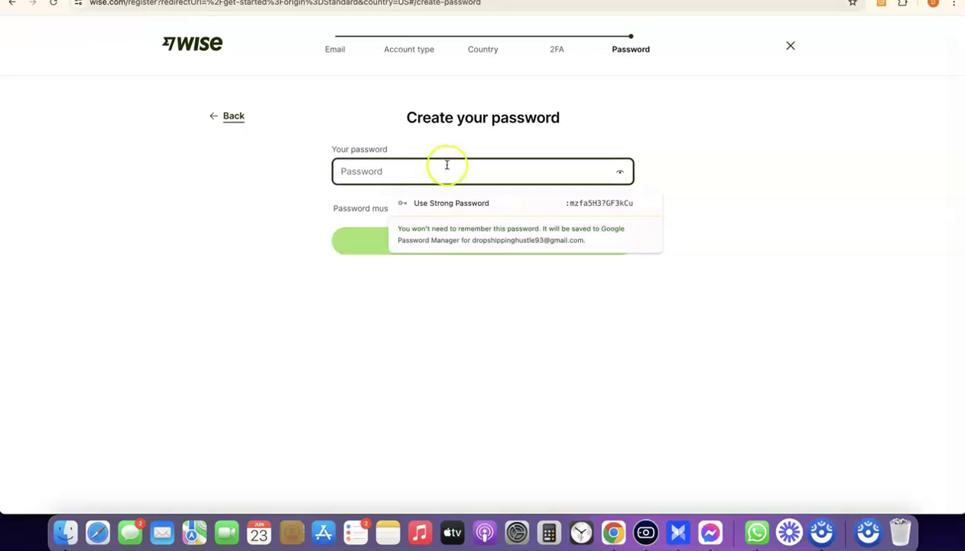
left_click(449, 202)
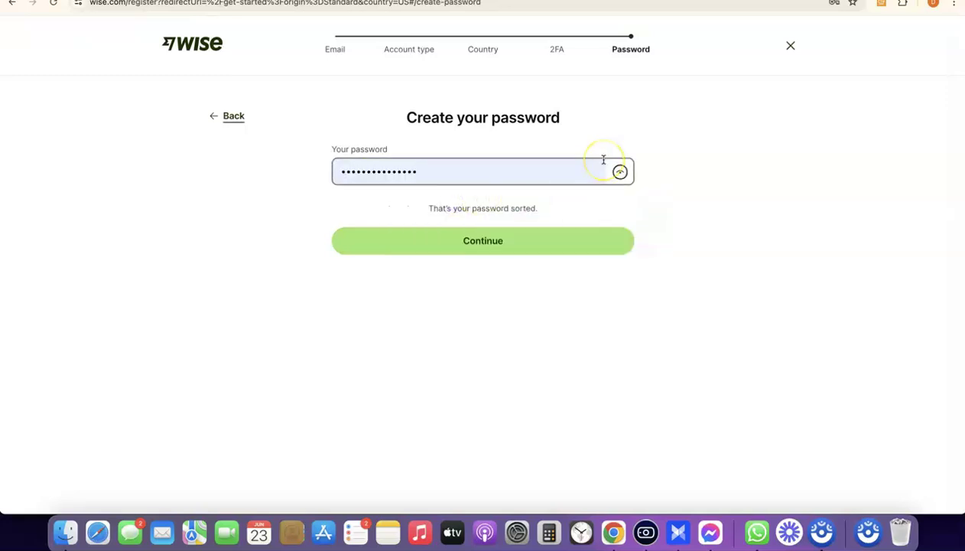
left_click(491, 240)
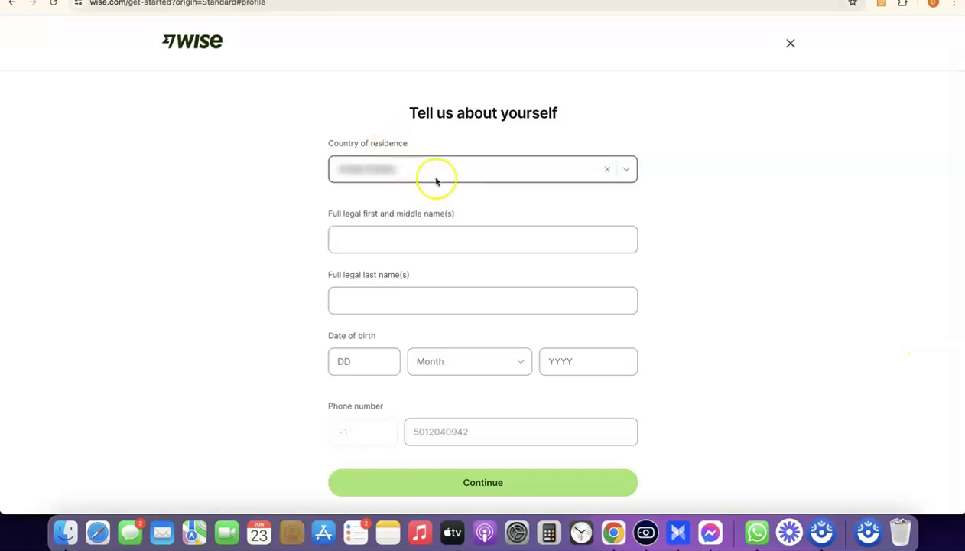
Step: Complete the profile form with the full legal first and last names and date of birth, and continue to the address
left_click(453, 245)
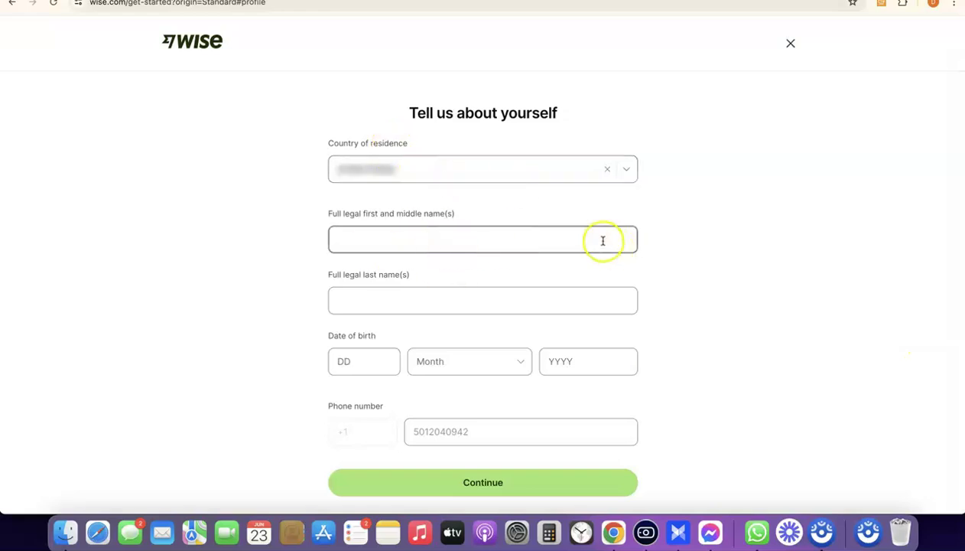
key("Tab")
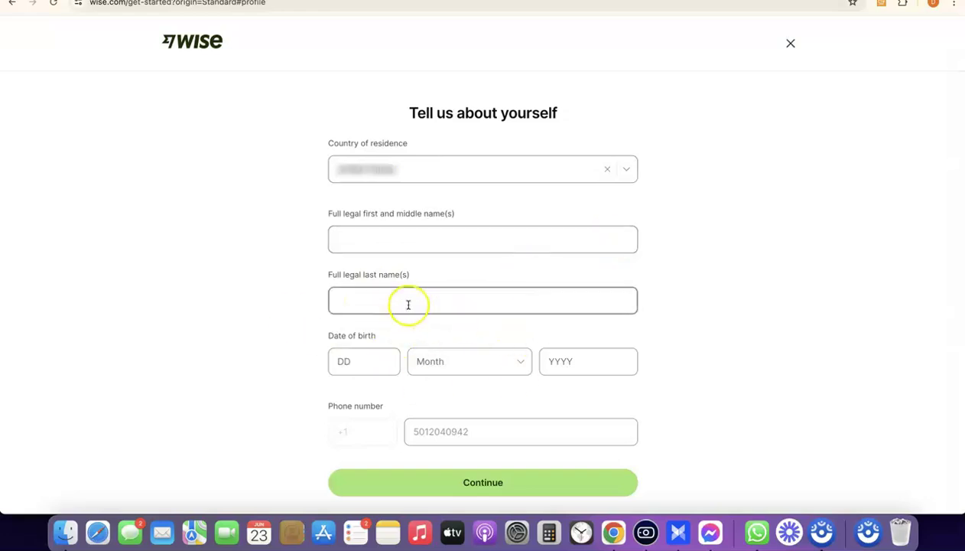
left_click(313, 387)
left_click(352, 358)
left_click(582, 357)
left_click(424, 431)
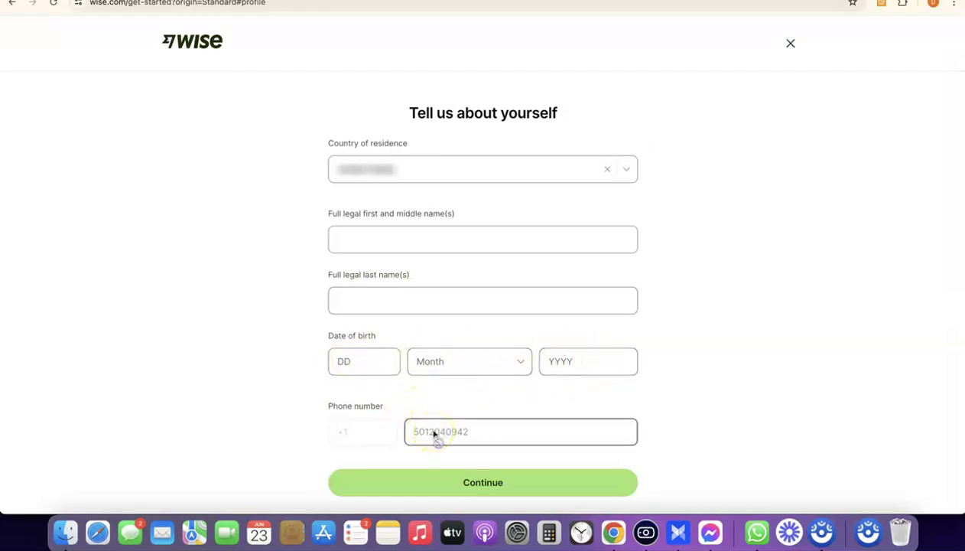
left_click(313, 405)
left_click(504, 438)
left_click(834, 305)
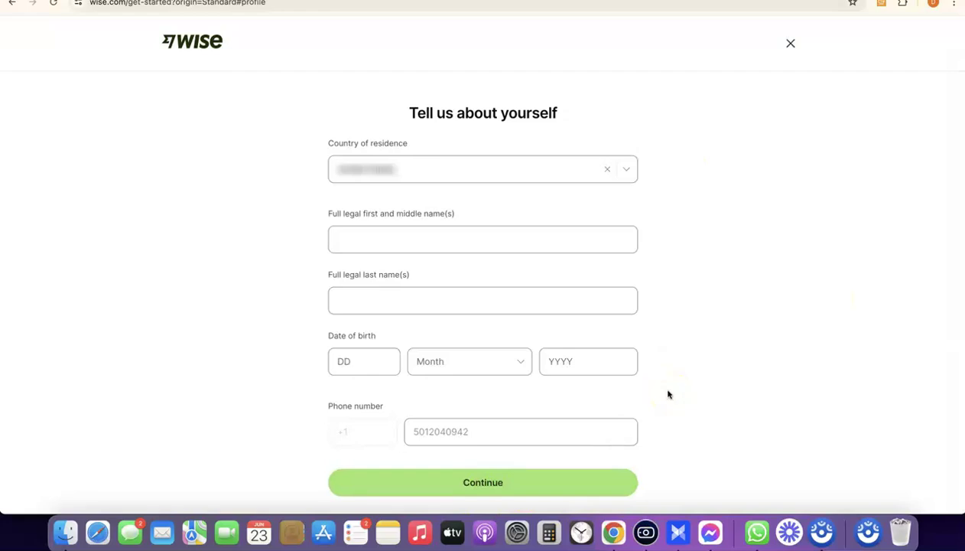
left_click(686, 182)
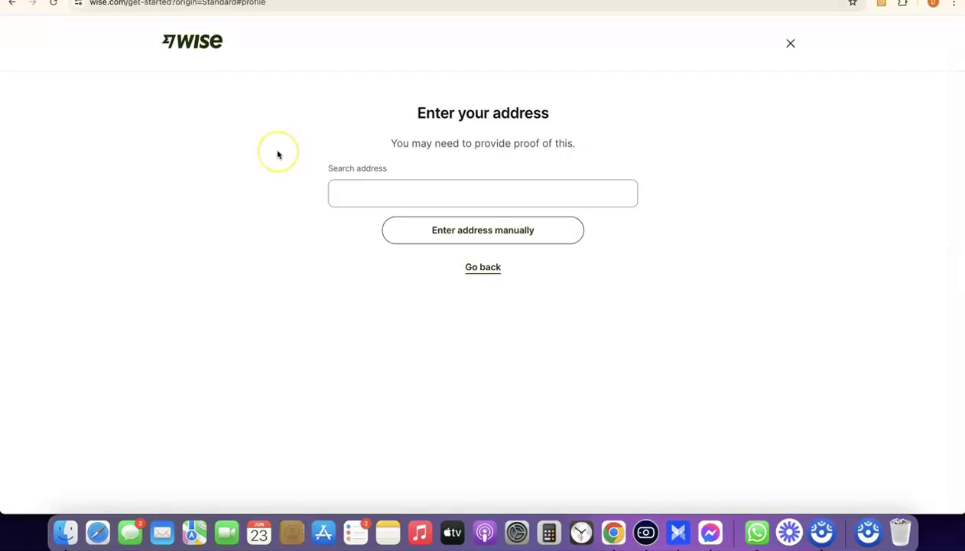
Step: Look up the home address, accept the matching suggestion and confirm the filled-in address details
left_click(466, 192)
key("super+v")
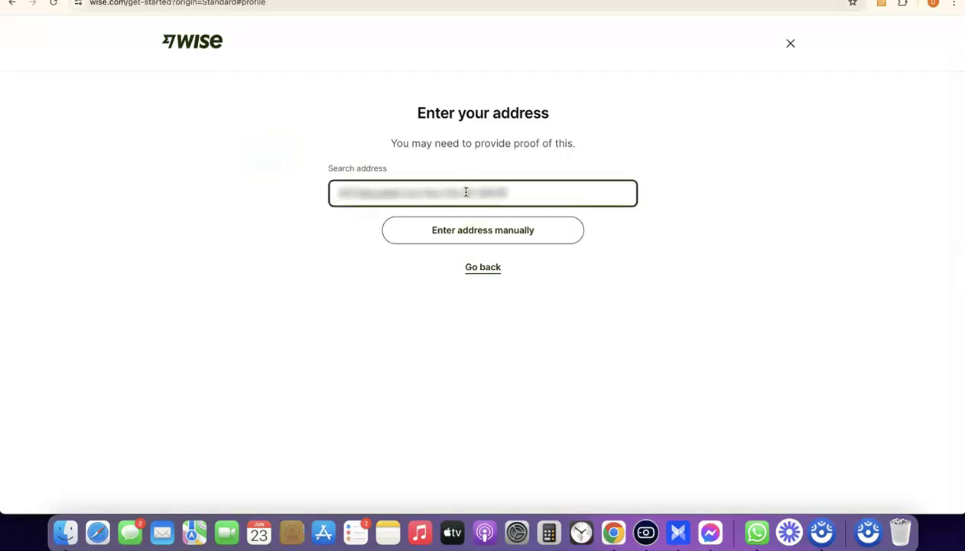
left_click(604, 223)
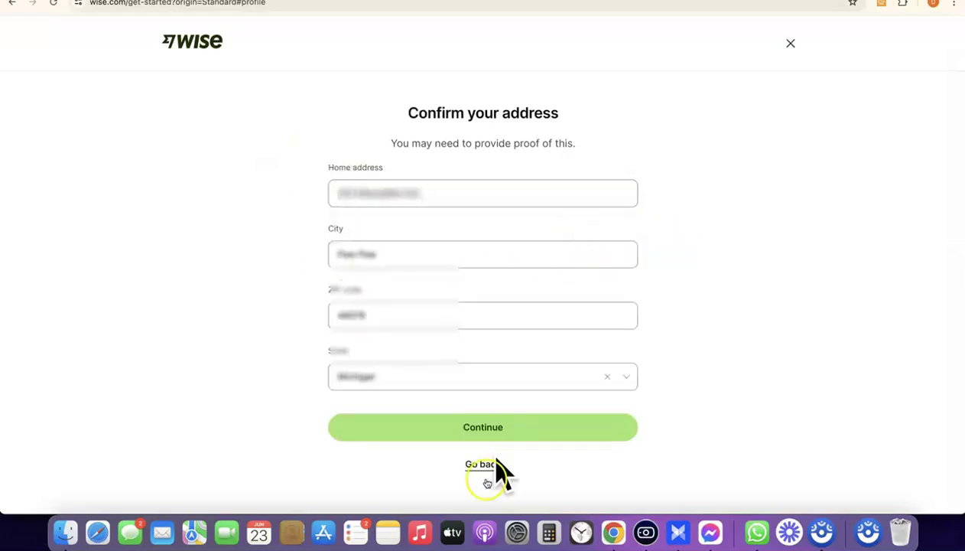
left_click(482, 430)
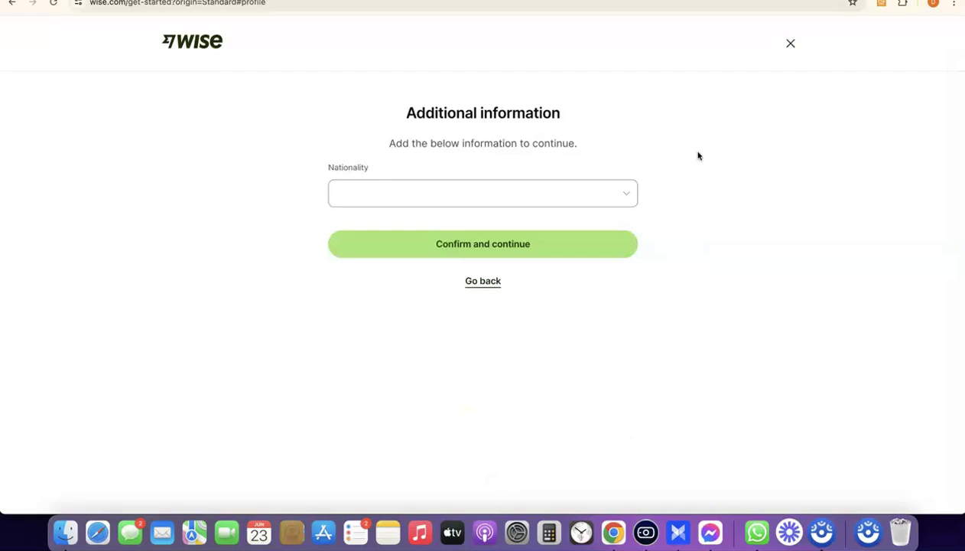
Step: Browse the nationality choices, then confirm the additional information form and continue the registration
left_click(623, 194)
scroll(409, 276, "down", 10)
scroll(408, 277, "down", 8)
left_click(535, 231)
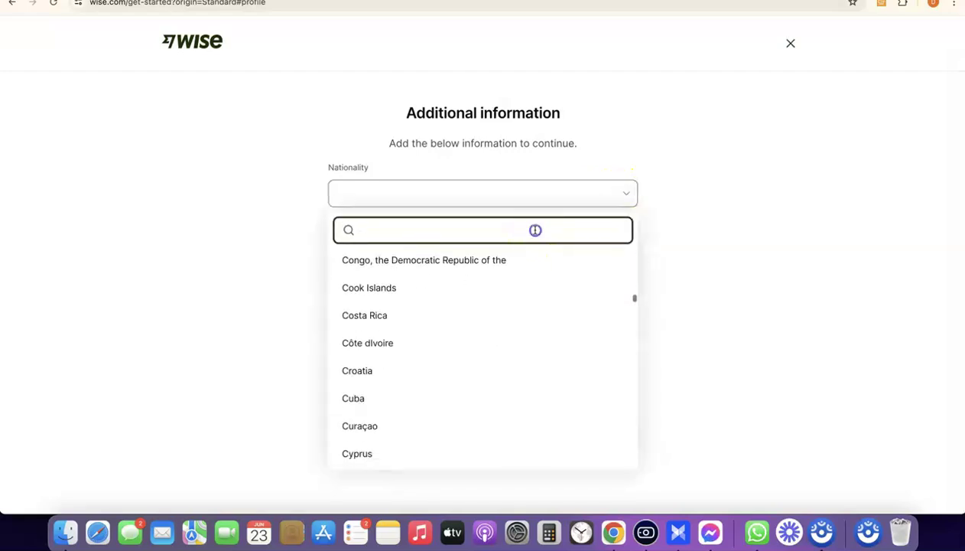
left_click(653, 203)
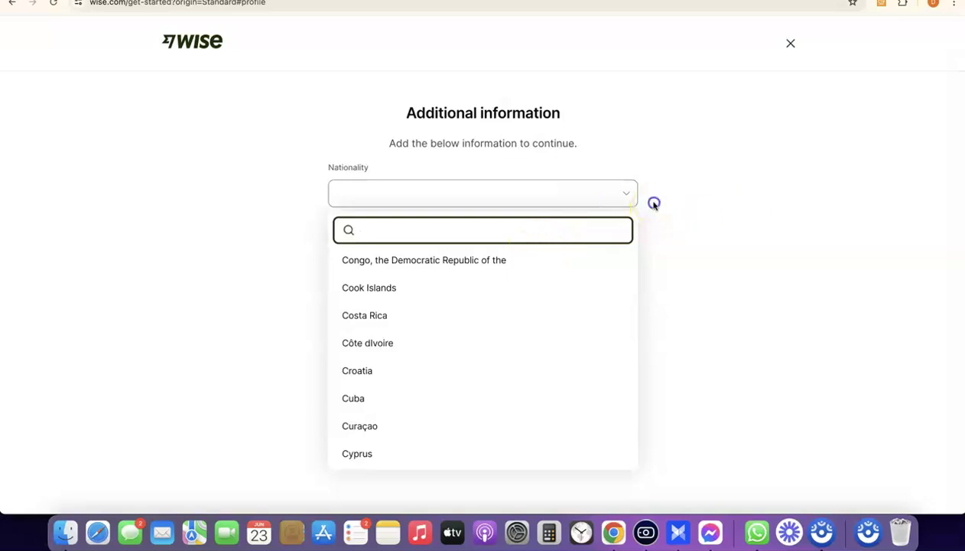
left_click(582, 243)
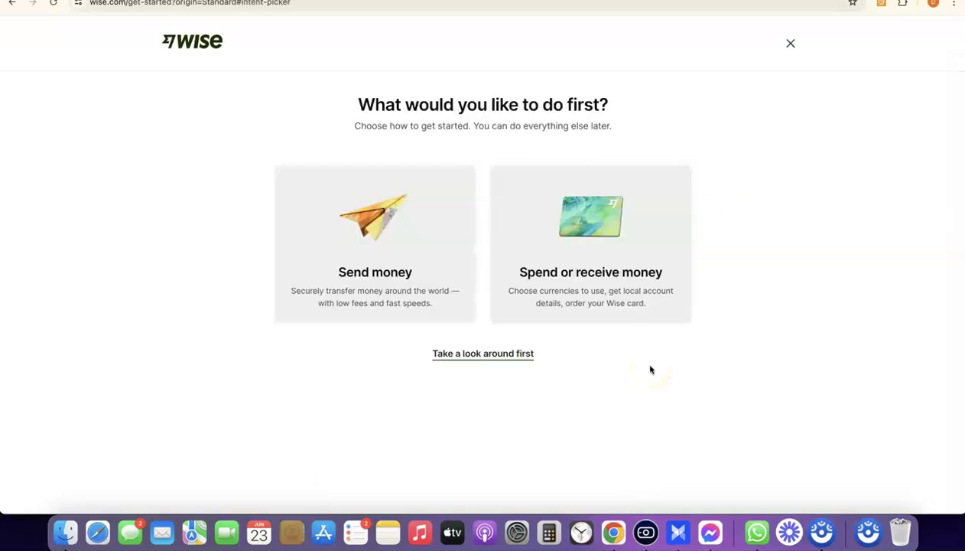
Step: Choose to spend or receive money first, pass the setup checklist, and continue with United States dollar as the account currency
left_click(581, 450)
left_click(744, 376)
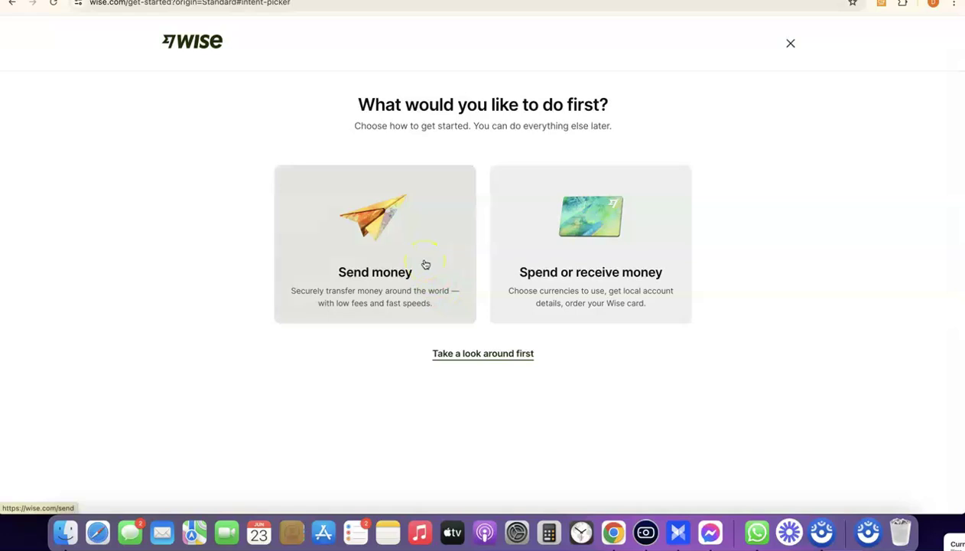
left_click(566, 269)
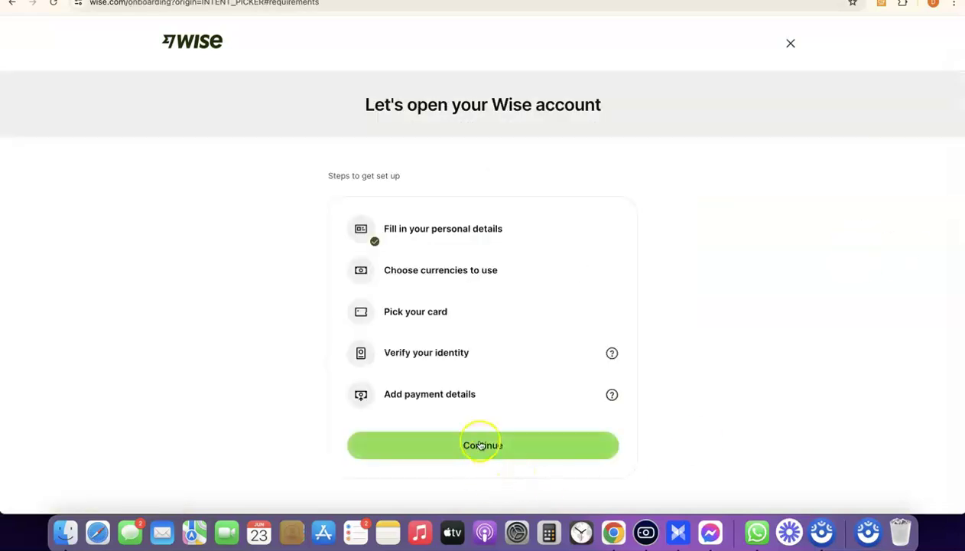
left_click(483, 444)
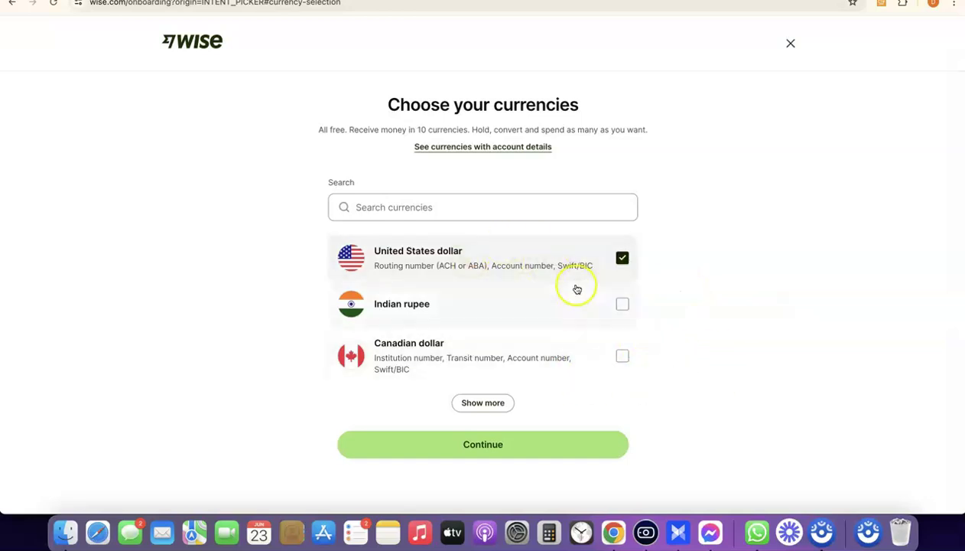
left_click(485, 449)
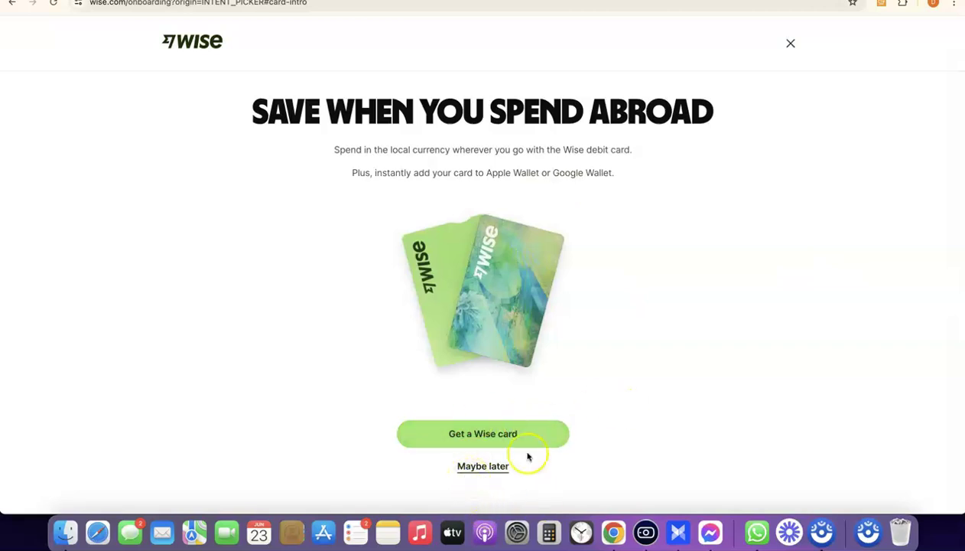
Step: Postpone getting a Wise card and agree to the Terms of Use at the end of the document
left_click(483, 467)
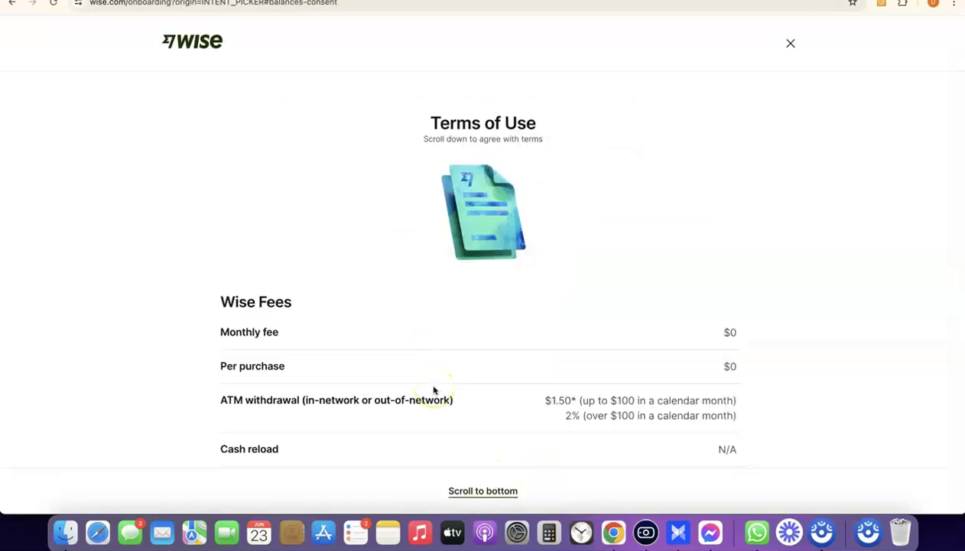
left_click(484, 491)
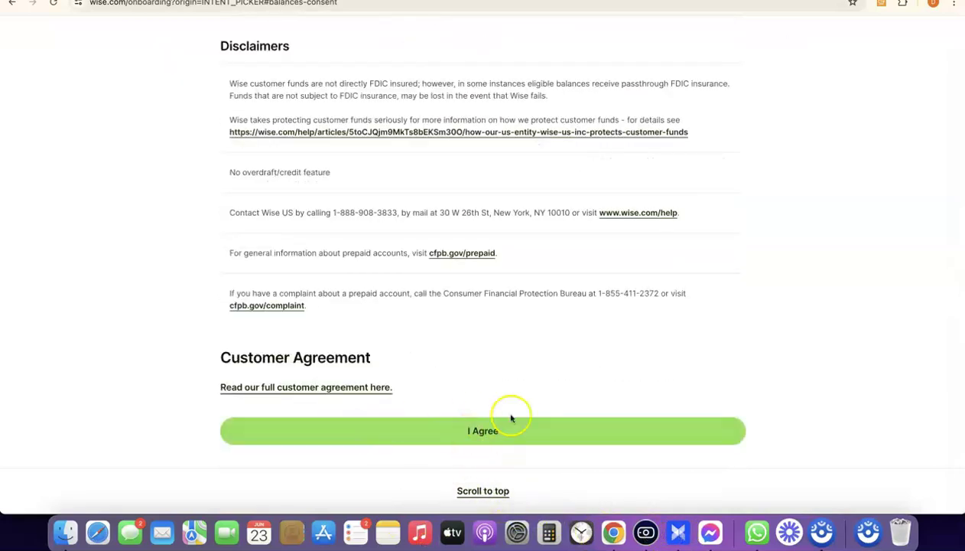
left_click(484, 432)
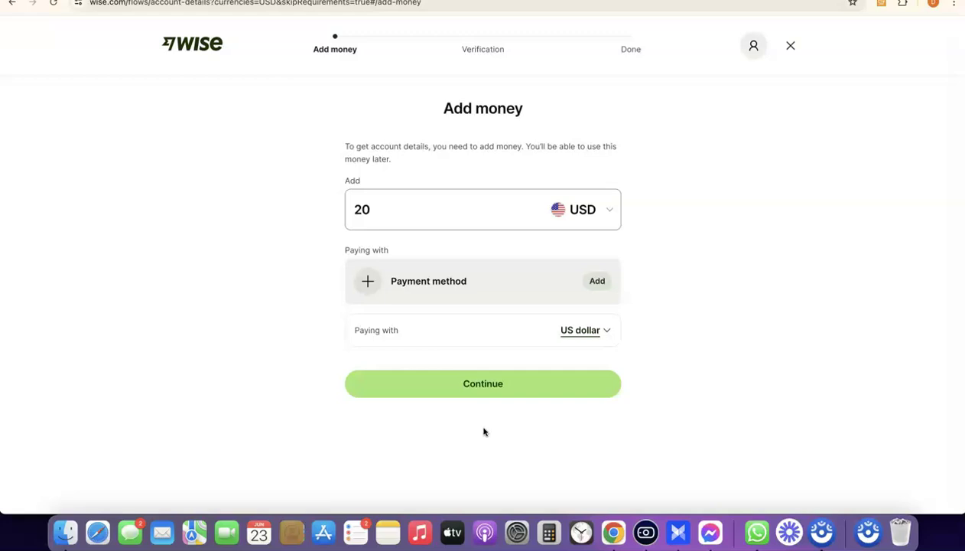
Step: Keep the amount to add at 20 USD and select credit card as the payment method
left_click(408, 206)
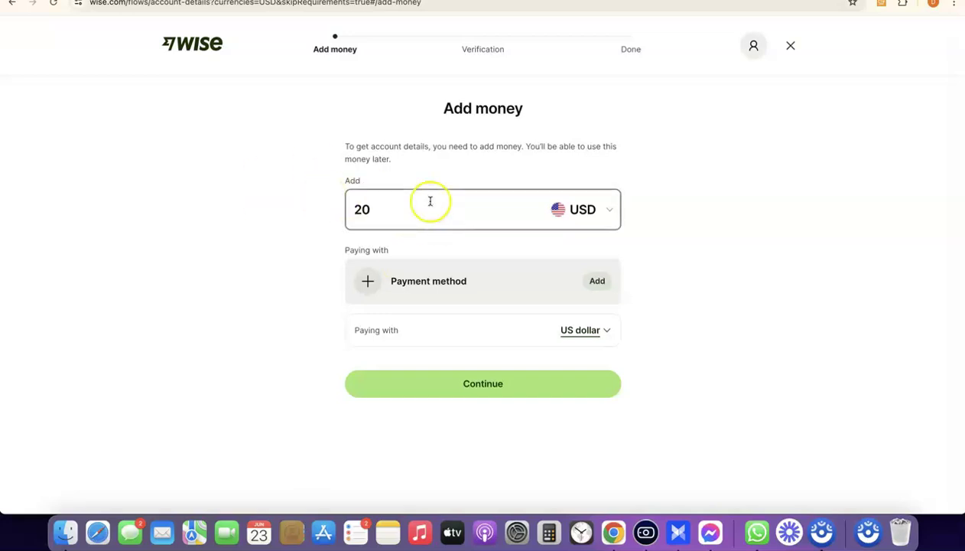
left_click(478, 383)
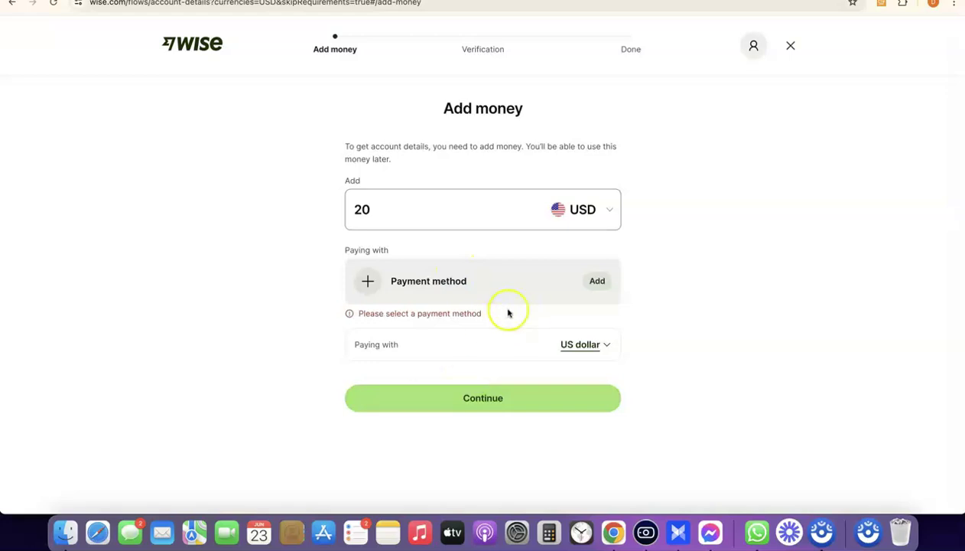
left_click(594, 283)
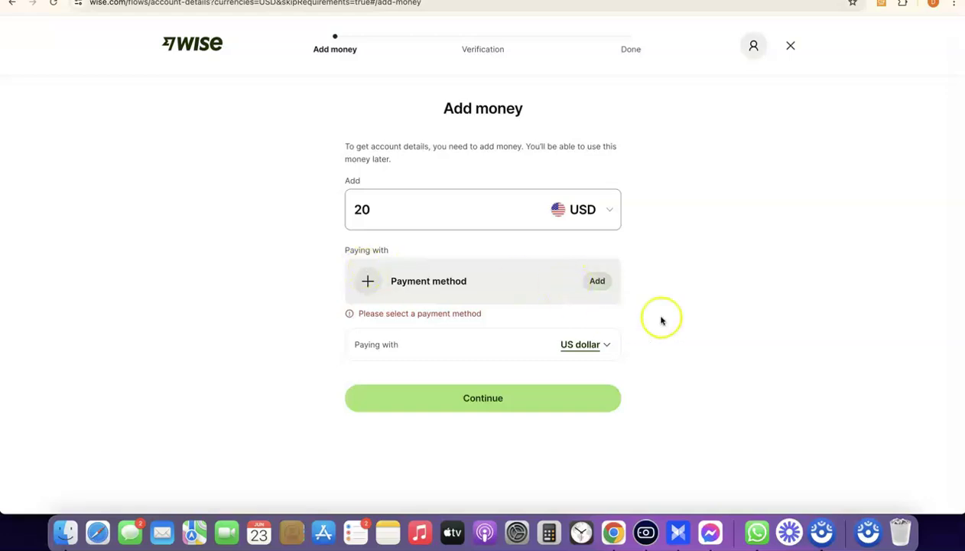
left_click(598, 282)
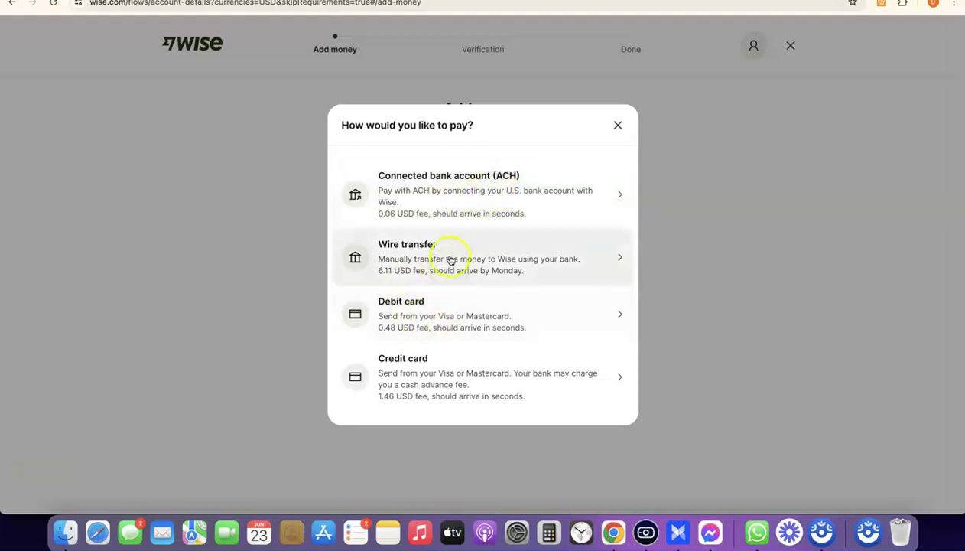
left_click(397, 375)
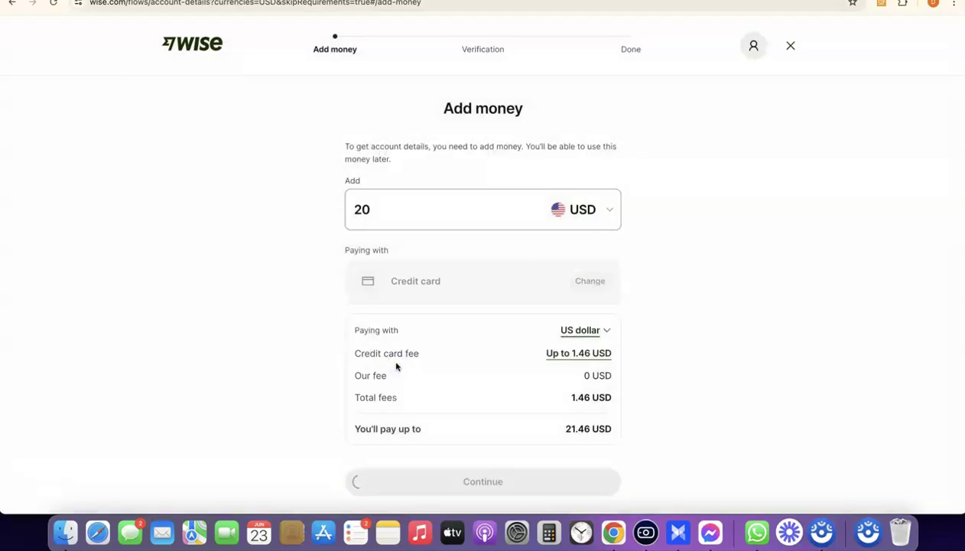
Step: Change the payment method to debit card and continue with adding the 20 USD
left_click(567, 280)
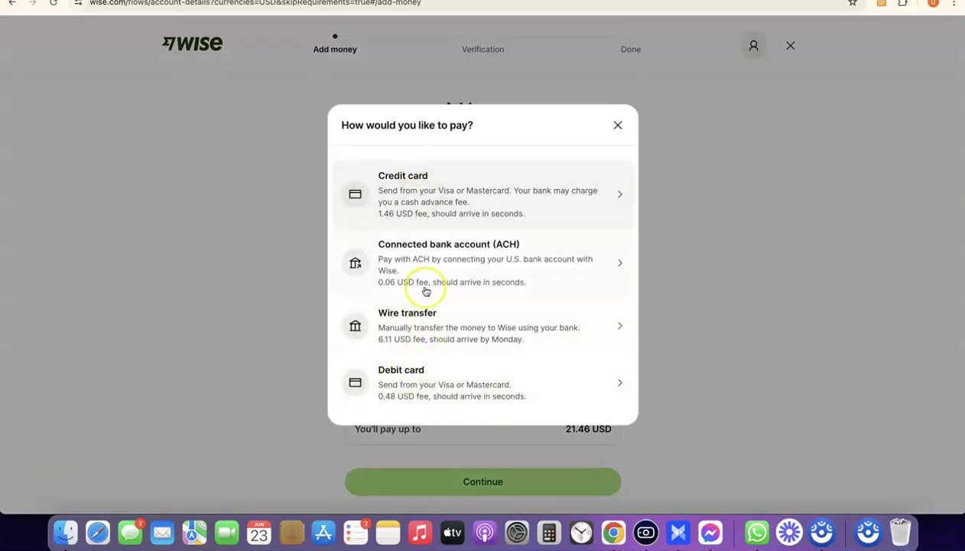
left_click(385, 379)
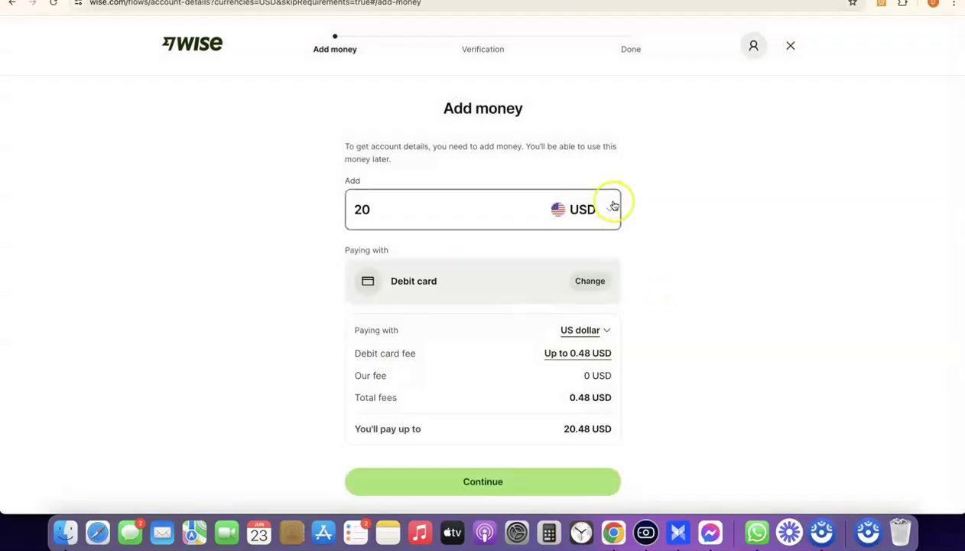
scroll(551, 204, "down", 1)
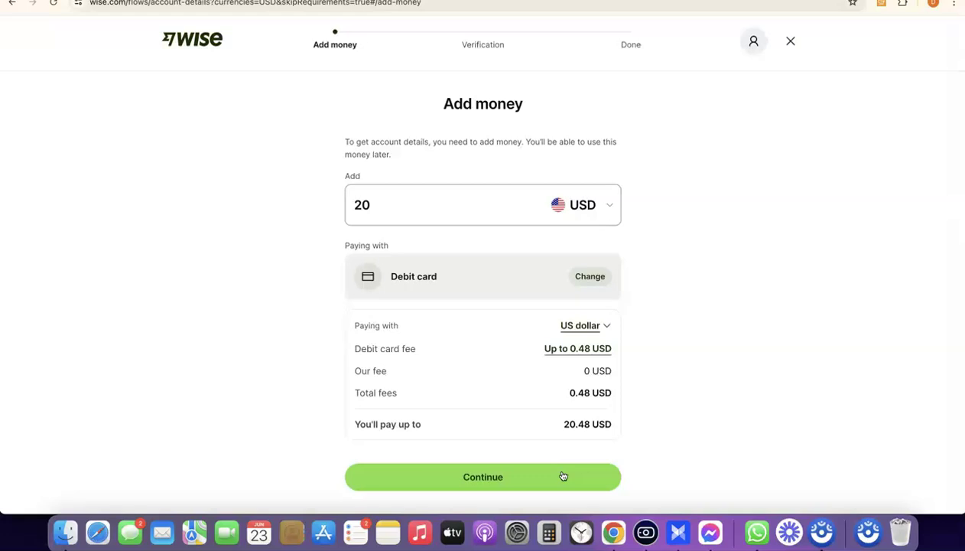
left_click(551, 474)
left_click(721, 156)
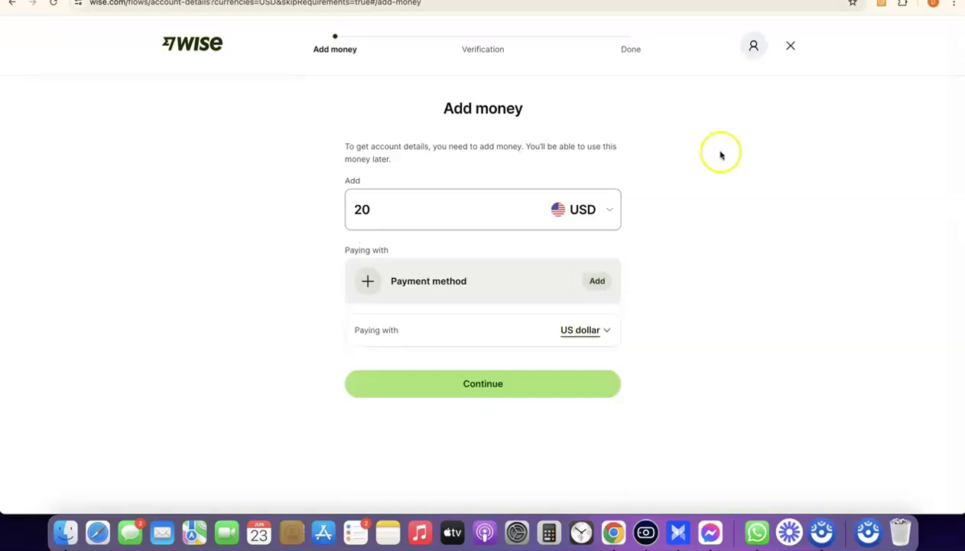